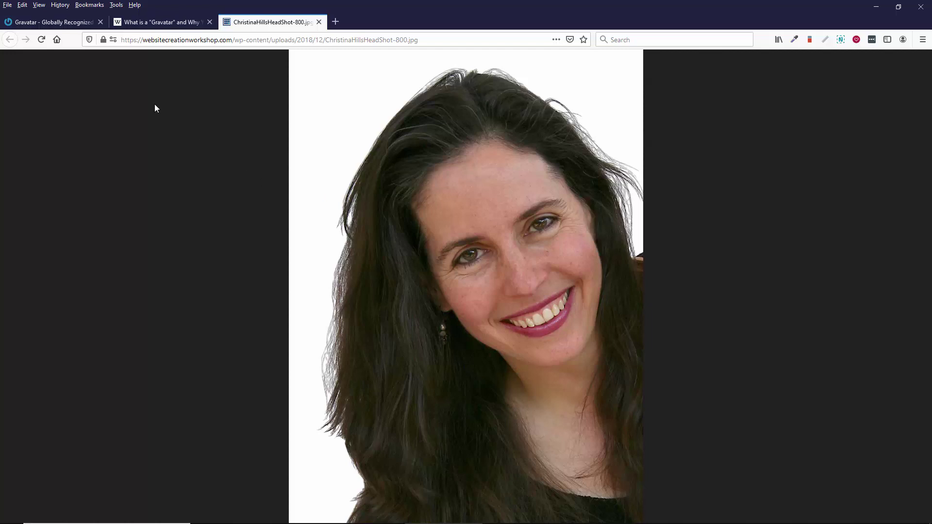
- Switch from the headshot image tab to the Gravatar homepage at en.gravatar.com
{"action": "left_click", "coordinate": [75, 27]}
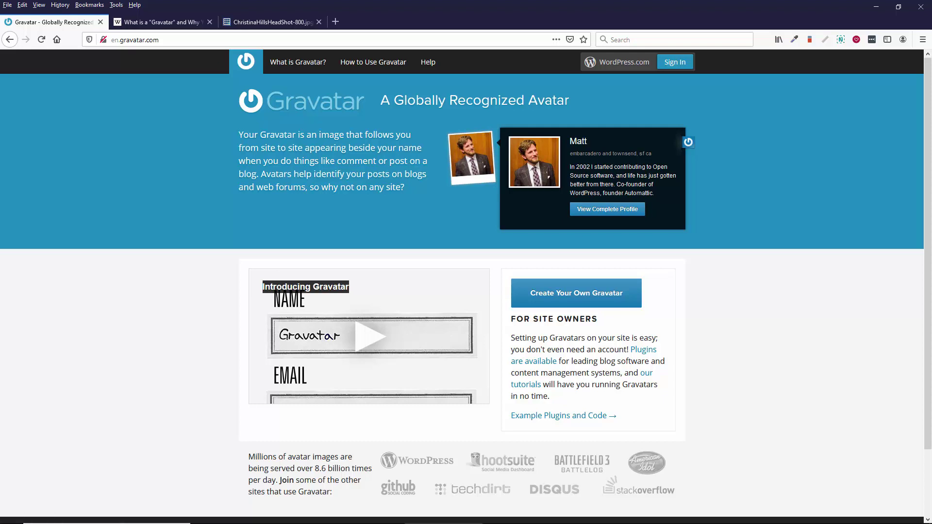
{"action": "left_click", "coordinate": [160, 22]}
{"action": "scroll", "coordinate": [228, 198], "scroll_direction": "down", "scroll_amount": 9}
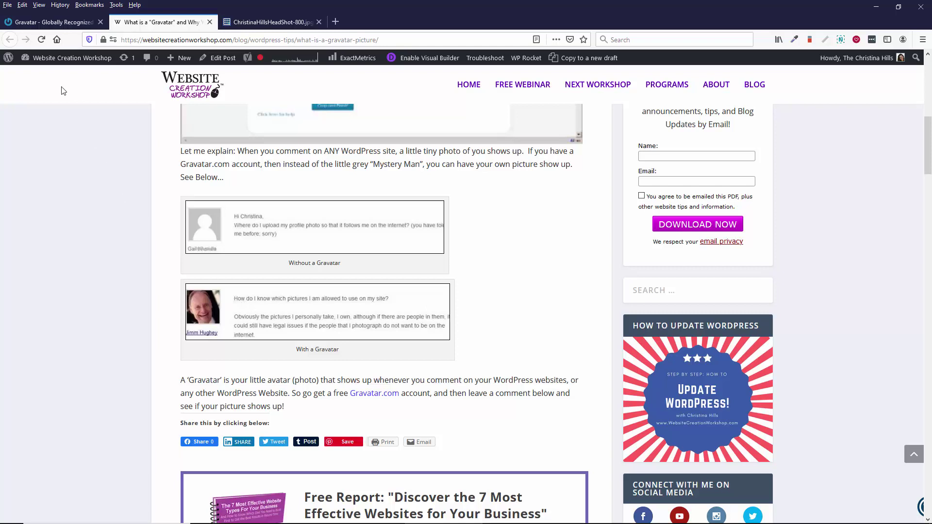
{"action": "left_click", "coordinate": [55, 23]}
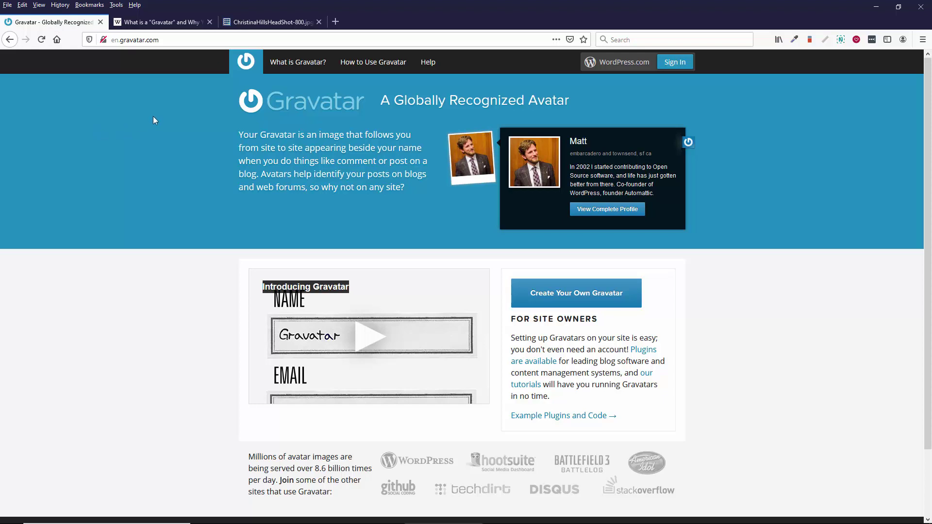
{"action": "left_click", "coordinate": [160, 21]}
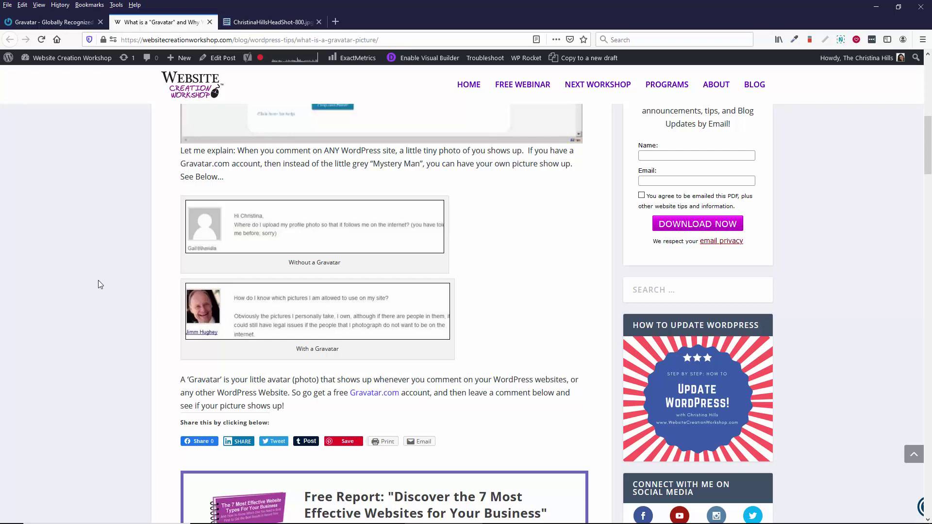
{"action": "left_click", "coordinate": [54, 27]}
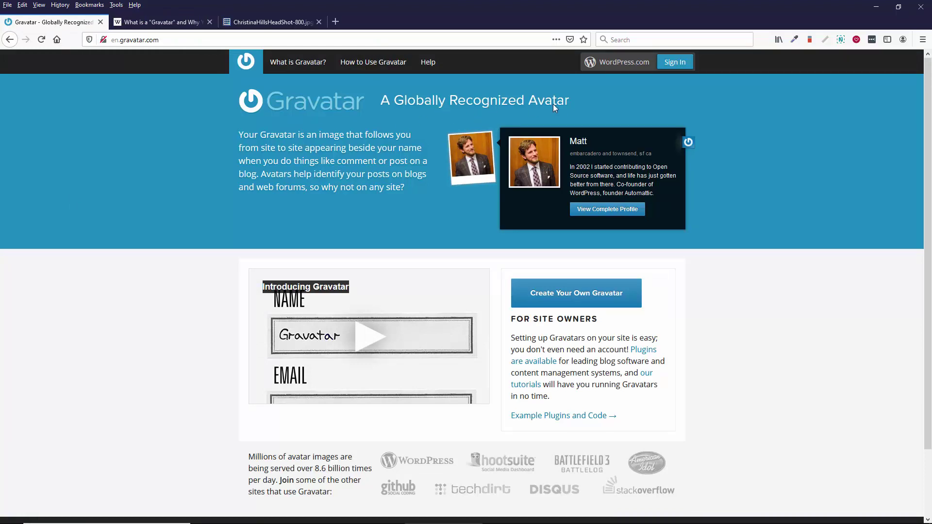
{"action": "scroll", "coordinate": [718, 155], "scroll_direction": "down", "scroll_amount": 1}
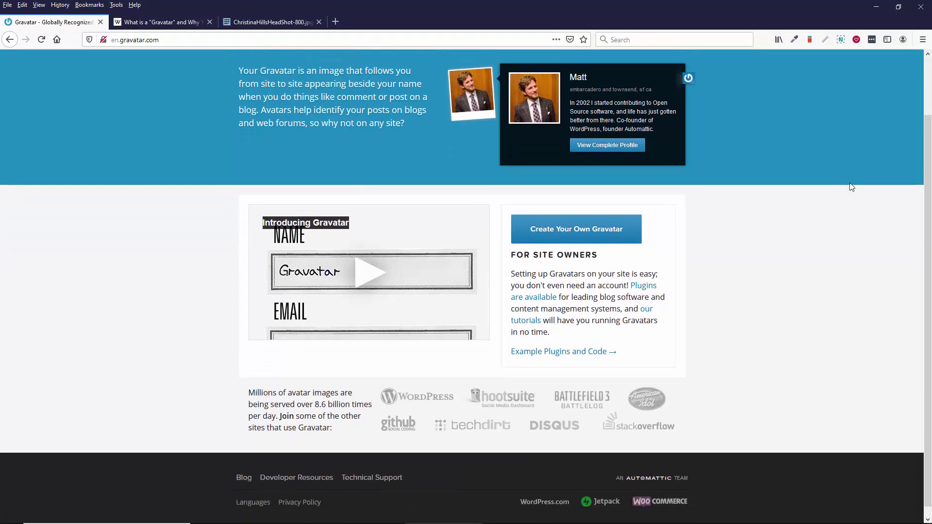
{"action": "scroll", "coordinate": [816, 194], "scroll_direction": "up", "scroll_amount": 1}
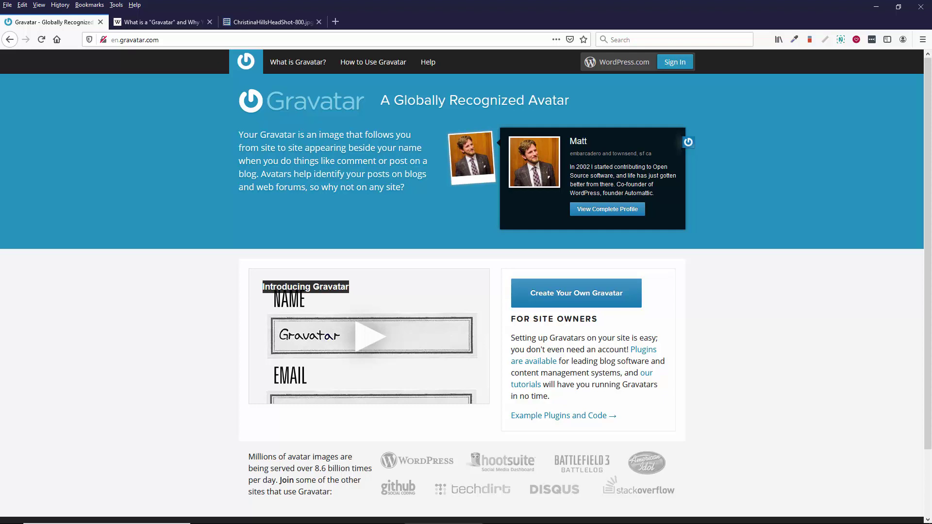
- Sign up for a new WordPress.com account for Gravatar with an email address, username and password
{"action": "left_click", "coordinate": [568, 297]}
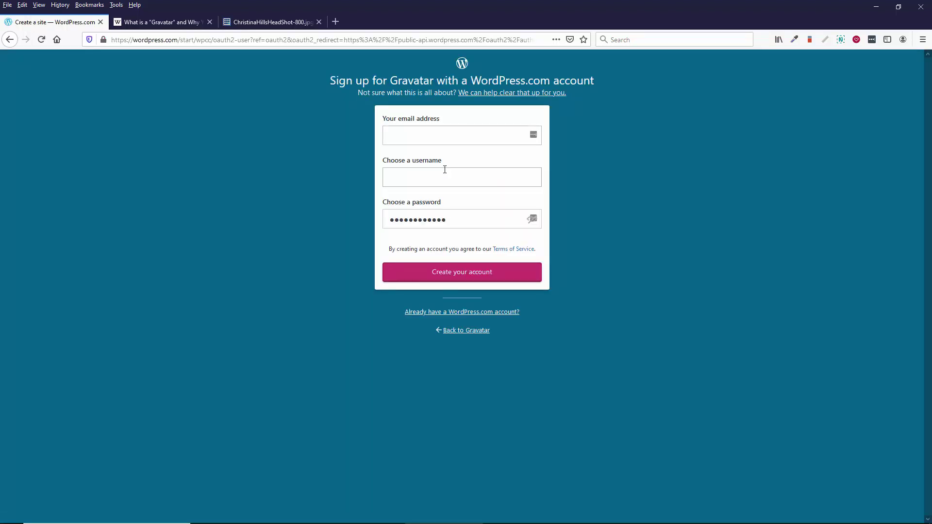
{"action": "left_click", "coordinate": [434, 134]}
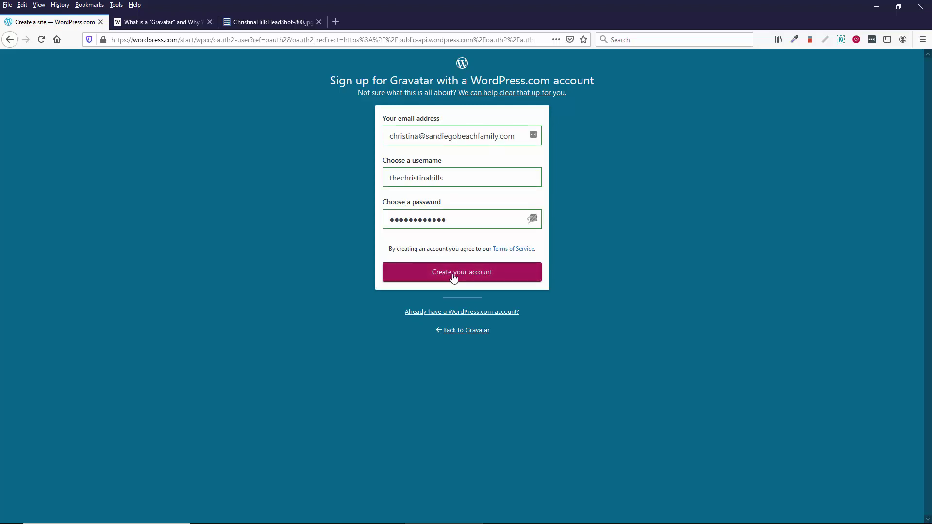
{"action": "left_click", "coordinate": [453, 278]}
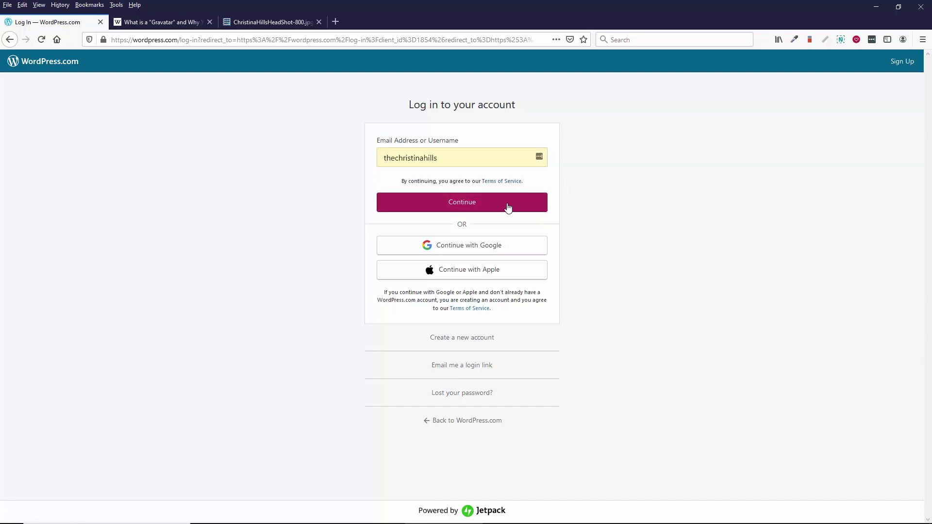
- Submit the new account's username on the WordPress.com login form
{"action": "left_click", "coordinate": [481, 208]}
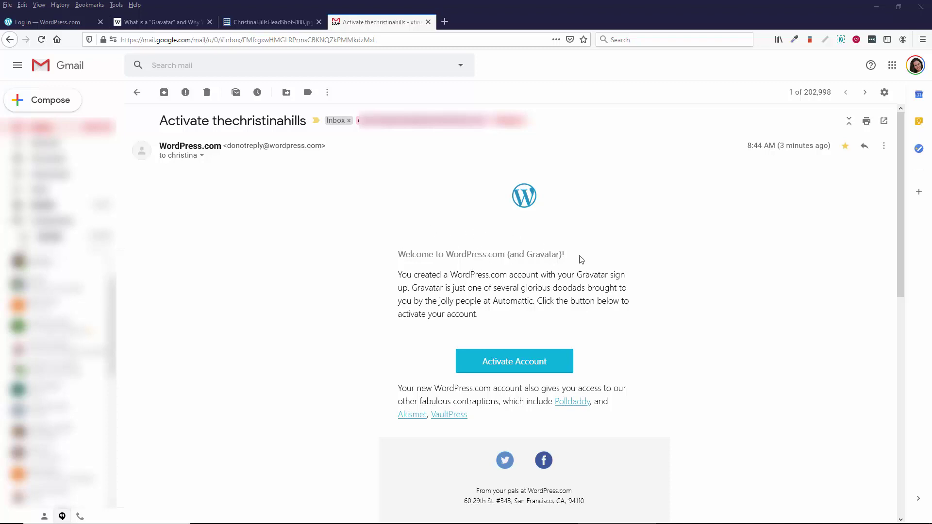
- Activate the account from the email, log in with the password, and dismiss the 'Email confirmed!' notice
{"action": "left_click", "coordinate": [519, 363]}
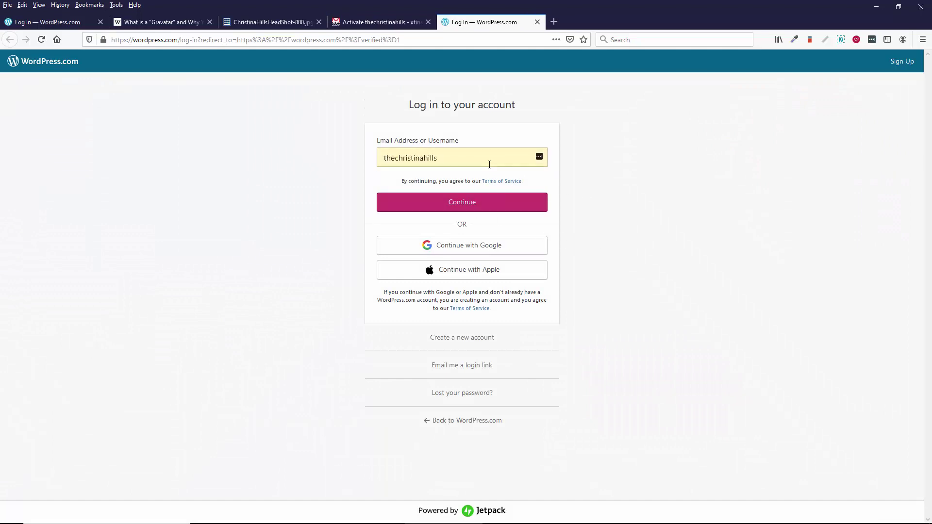
{"action": "left_click", "coordinate": [484, 206]}
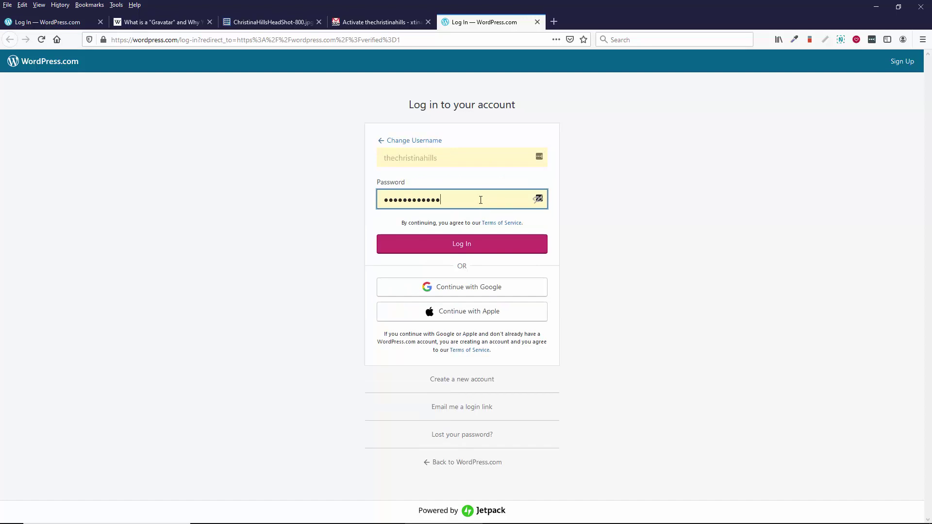
{"action": "left_click", "coordinate": [457, 250]}
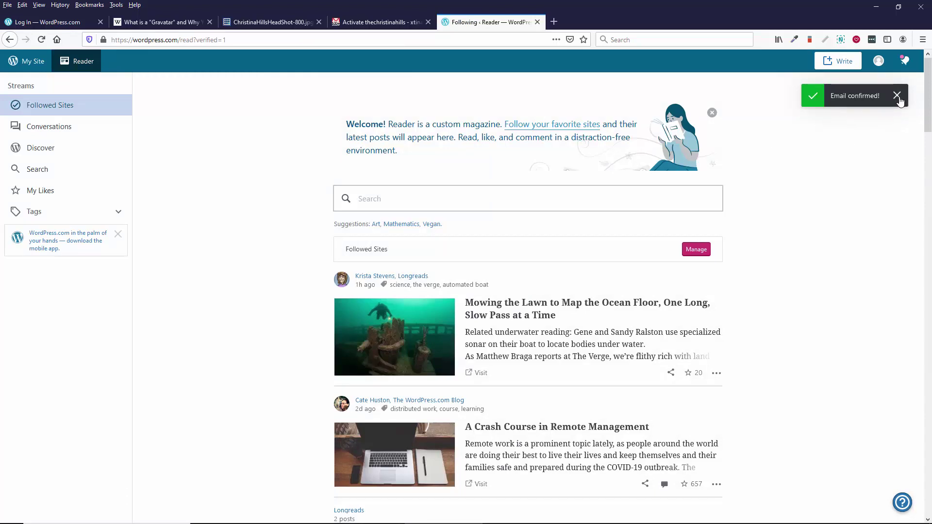
{"action": "left_click", "coordinate": [899, 99]}
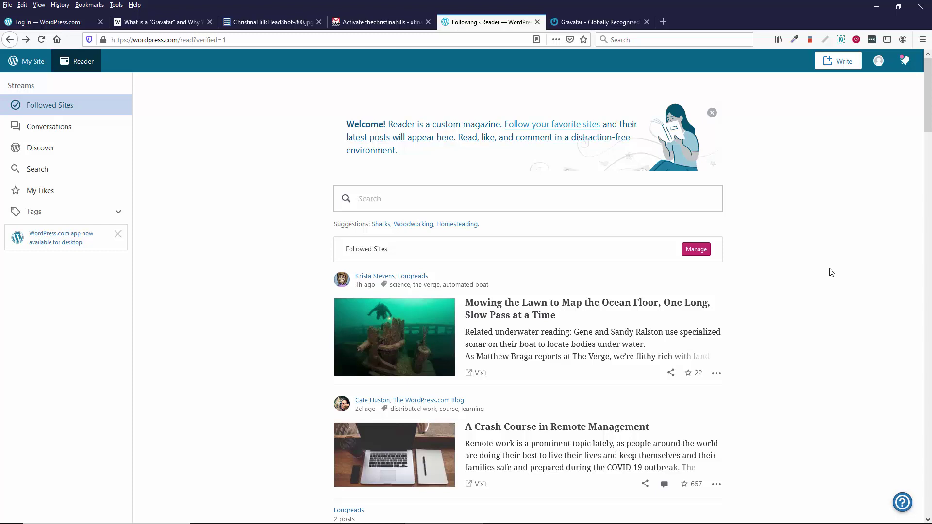
- Sign in on the Gravatar tab and approve Gravatar's access to the WordPress.com account
{"action": "left_click", "coordinate": [597, 23]}
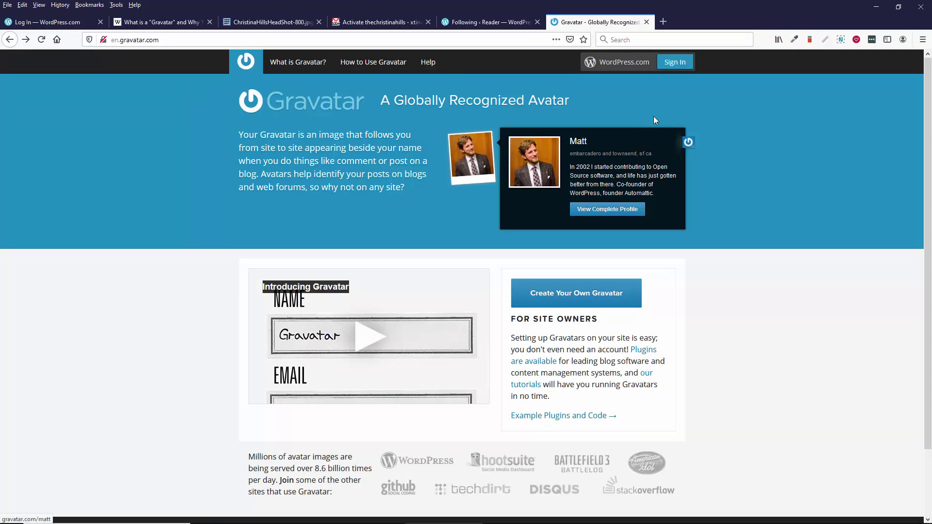
{"action": "left_click", "coordinate": [675, 66]}
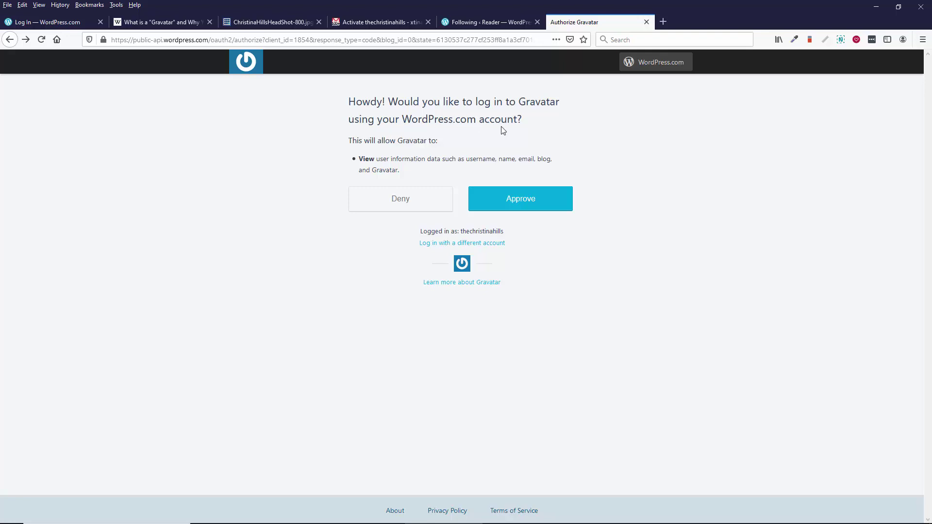
{"action": "left_click", "coordinate": [523, 200]}
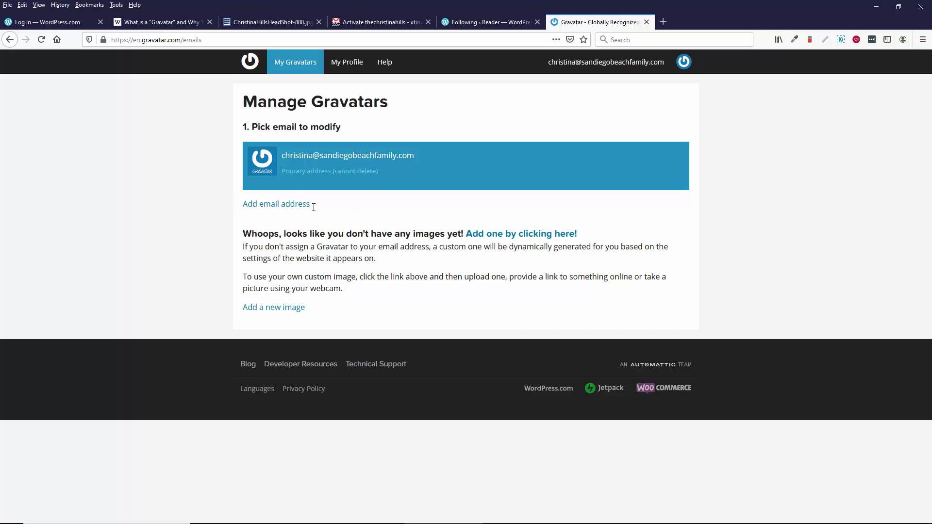
- Choose the 800circlecrop headshot JPG from the computer as the new image to upload
{"action": "left_click", "coordinate": [497, 240]}
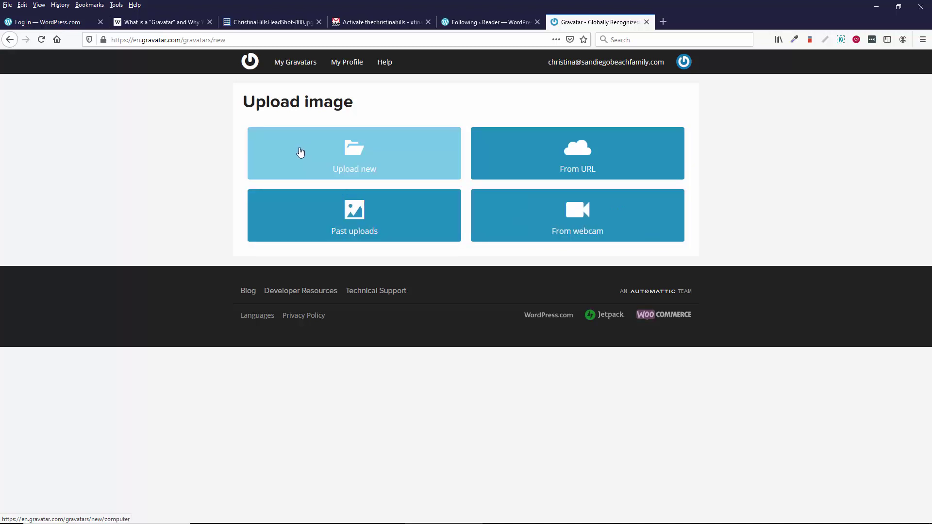
{"action": "left_click", "coordinate": [341, 156]}
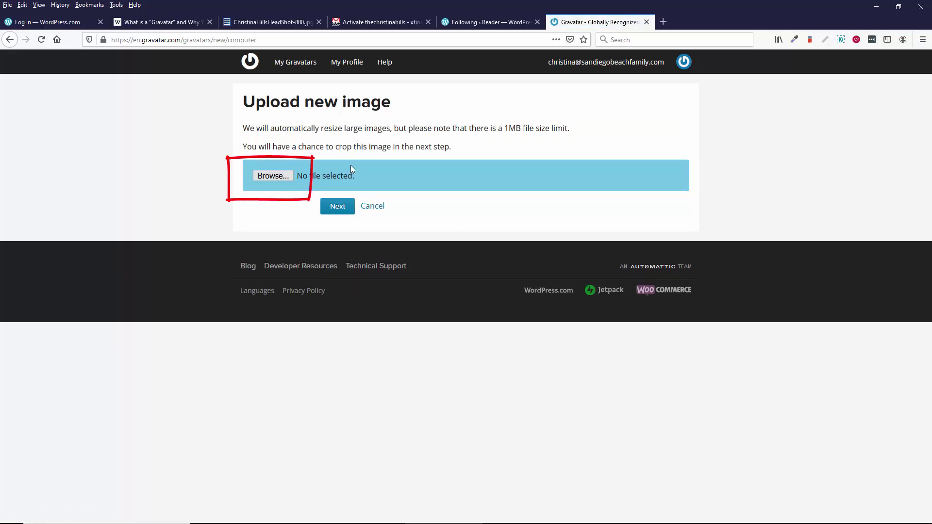
{"action": "left_click", "coordinate": [286, 176]}
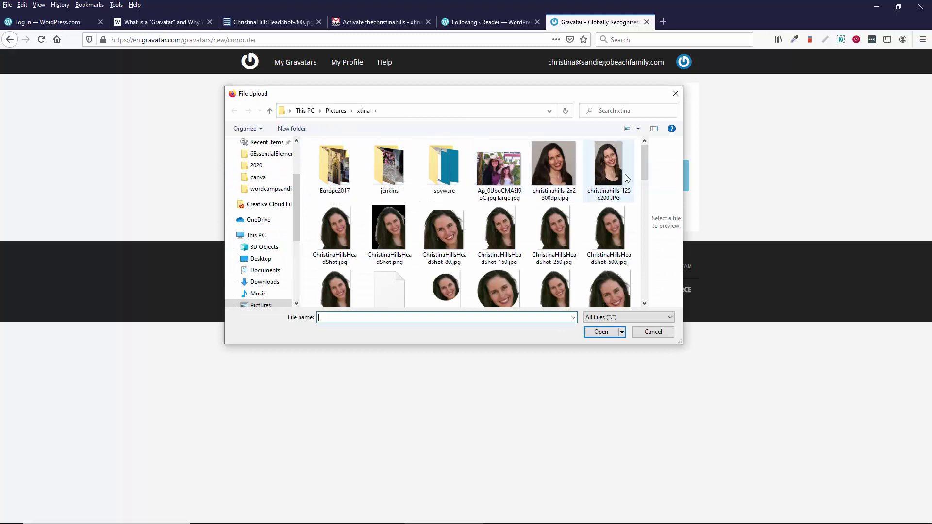
{"action": "left_click_drag", "start_coordinate": [645, 168], "coordinate": [645, 179]}
{"action": "left_click", "coordinate": [503, 226]}
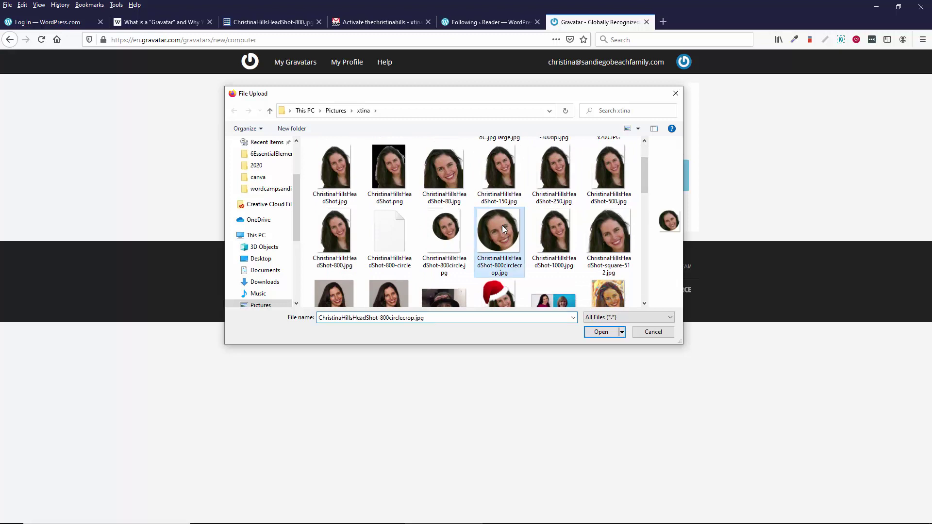
{"action": "left_click", "coordinate": [606, 334]}
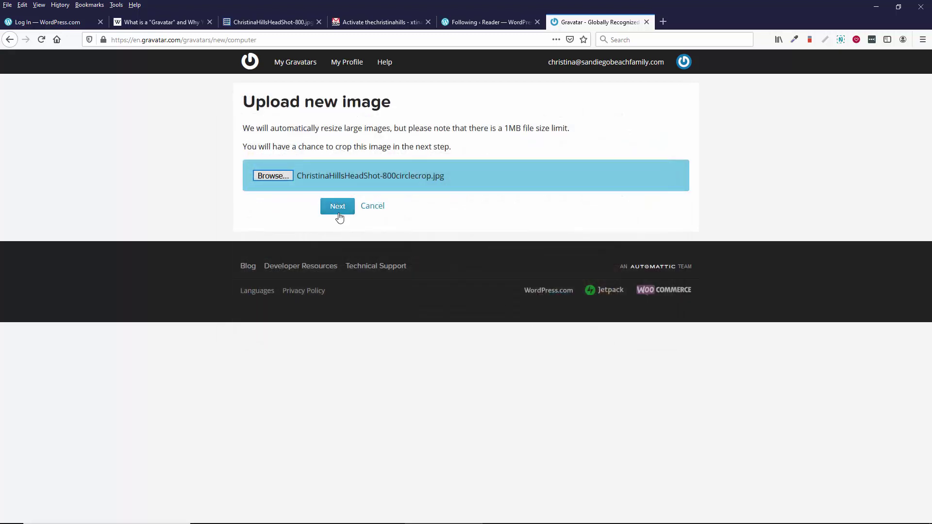
- Upload the headshot, pull the crop box corners in around the face, and apply the crop
{"action": "left_click", "coordinate": [338, 209]}
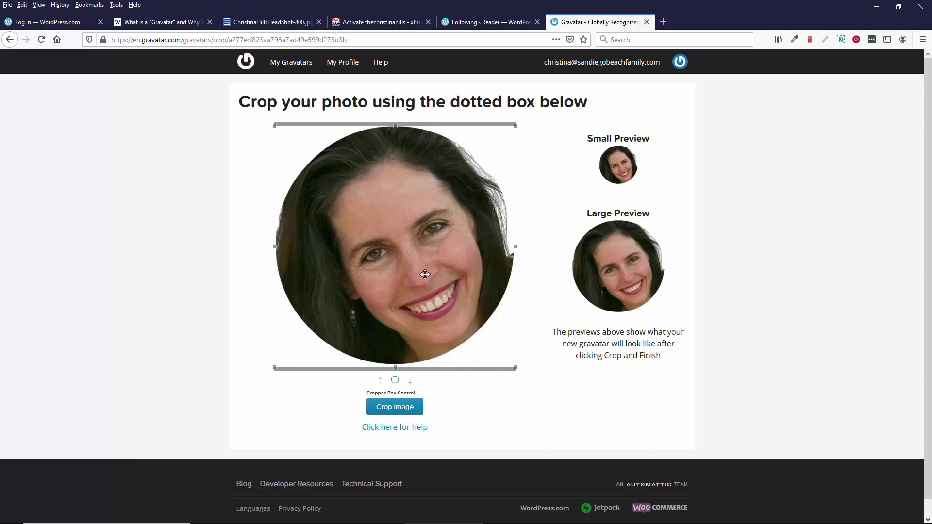
{"action": "scroll", "coordinate": [516, 357], "scroll_direction": "down", "scroll_amount": 1}
{"action": "scroll", "coordinate": [327, 165], "scroll_direction": "up", "scroll_amount": 1}
{"action": "mouse_move", "coordinate": [274, 126]}
{"action": "left_mouse_down"}
{"action": "mouse_move", "coordinate": [291, 143]}
{"action": "mouse_move", "coordinate": [275, 125]}
{"action": "left_mouse_up"}
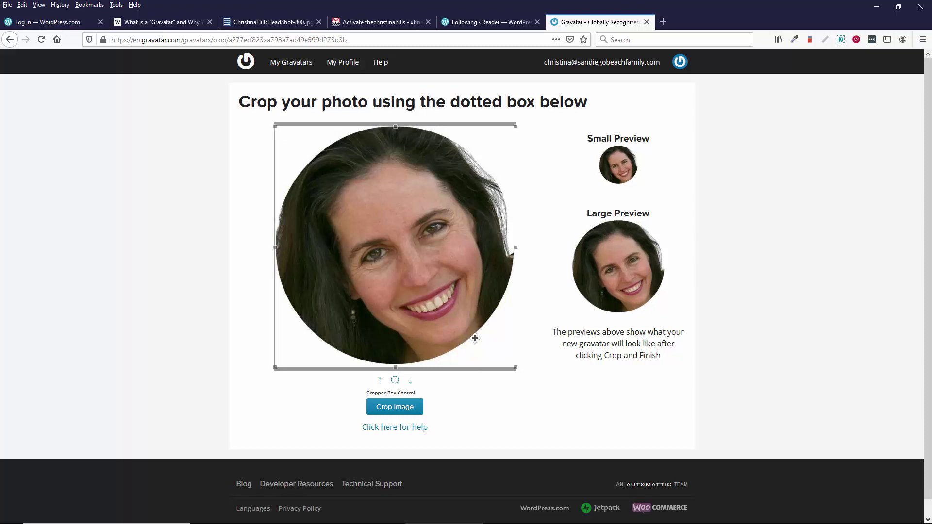
{"action": "left_click_drag", "start_coordinate": [518, 367], "coordinate": [513, 367]}
{"action": "left_click", "coordinate": [400, 413]}
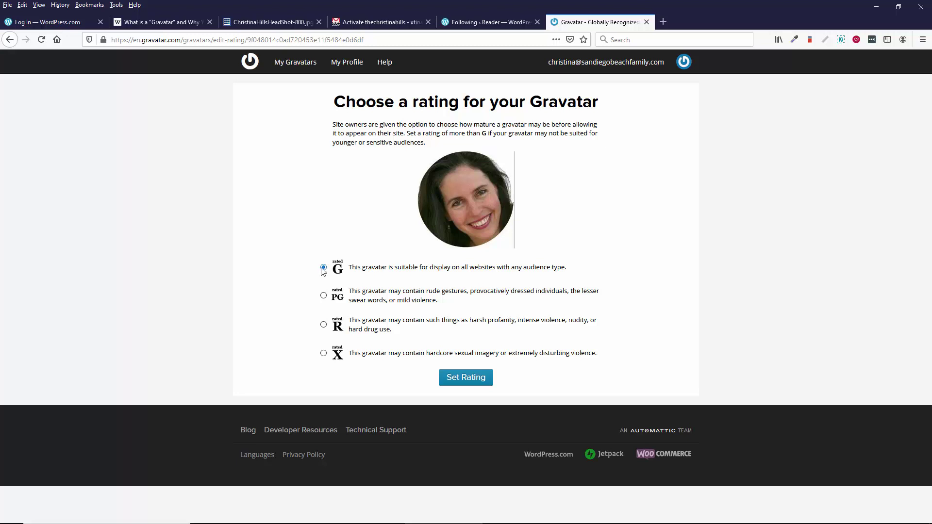
- Save the 'rated G' rating for the new circular headshot avatar
{"action": "left_click", "coordinate": [462, 380]}
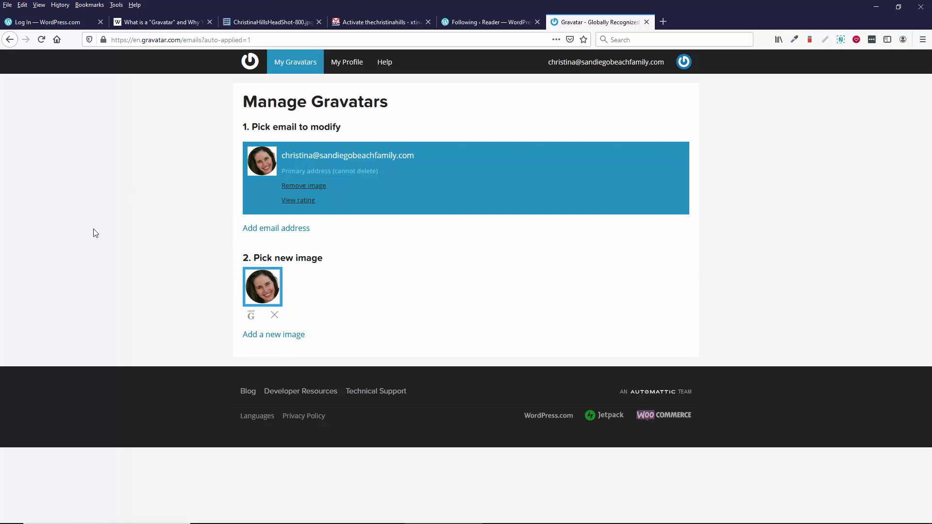
- On the blog's Gravatar article, scroll down to Leave a reply and place the cursor in the comment box
{"action": "key", "text": "ctrl+2"}
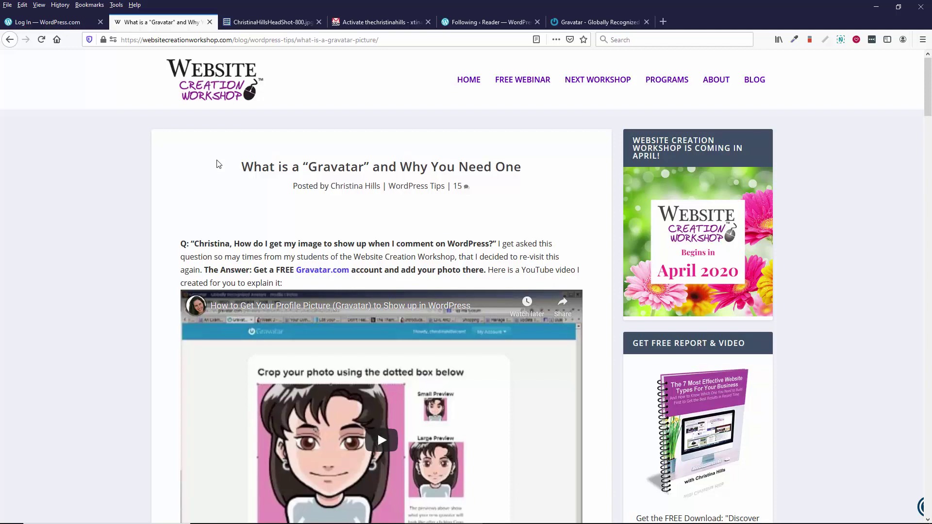
{"action": "scroll", "coordinate": [217, 164], "scroll_direction": "down", "scroll_amount": 10}
{"action": "scroll", "coordinate": [217, 164], "scroll_direction": "down", "scroll_amount": 15}
{"action": "scroll", "coordinate": [217, 162], "scroll_direction": "up", "scroll_amount": 3}
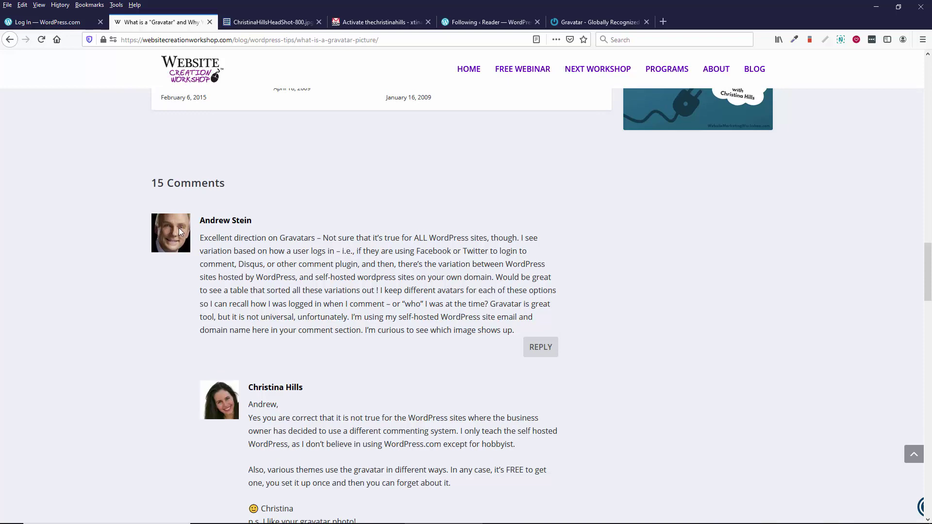
{"action": "scroll", "coordinate": [222, 233], "scroll_direction": "down", "scroll_amount": 8}
{"action": "scroll", "coordinate": [222, 235], "scroll_direction": "down", "scroll_amount": 12}
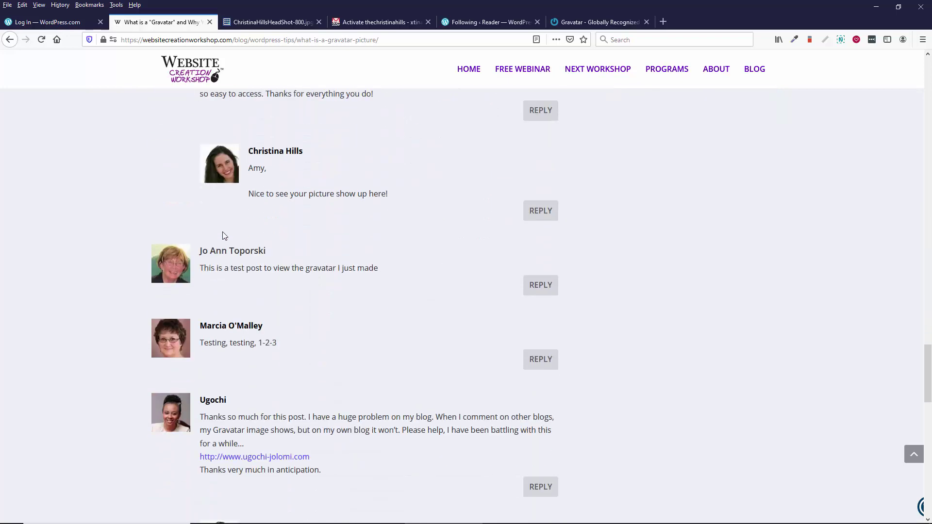
{"action": "scroll", "coordinate": [224, 232], "scroll_direction": "down", "scroll_amount": 10}
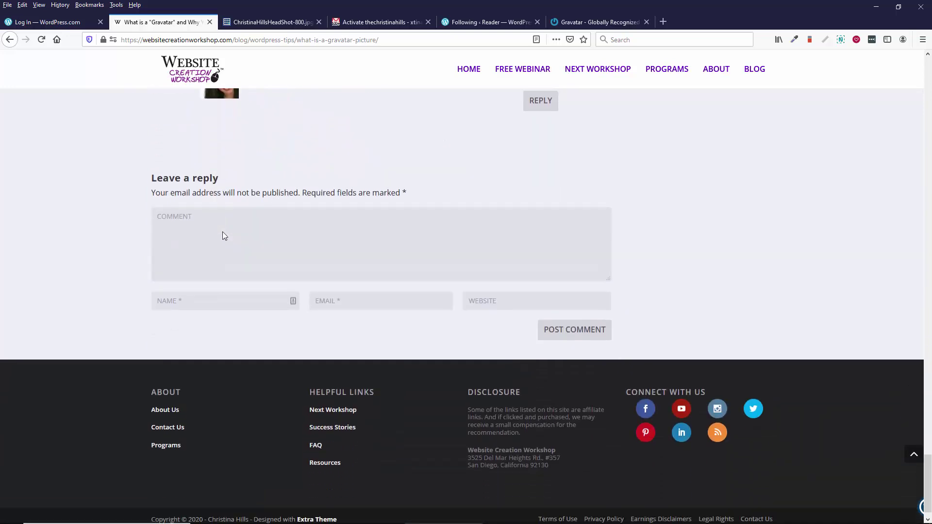
{"action": "left_click", "coordinate": [224, 231]}
- Post the test comment starting 'Just leaving a', then return to the Gravatar tab
{"action": "type", "text": "Just leaving a"}
{"action": "left_click", "coordinate": [560, 339]}
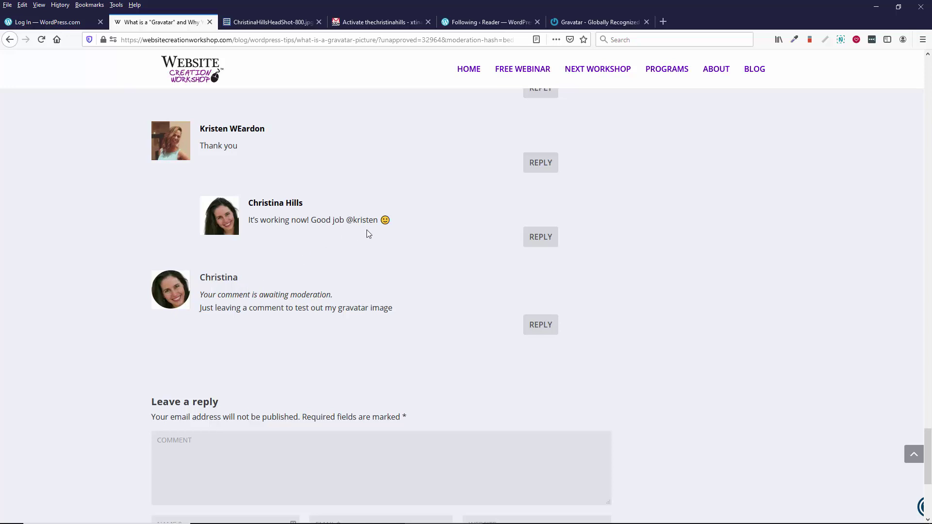
{"action": "left_click", "coordinate": [593, 29]}
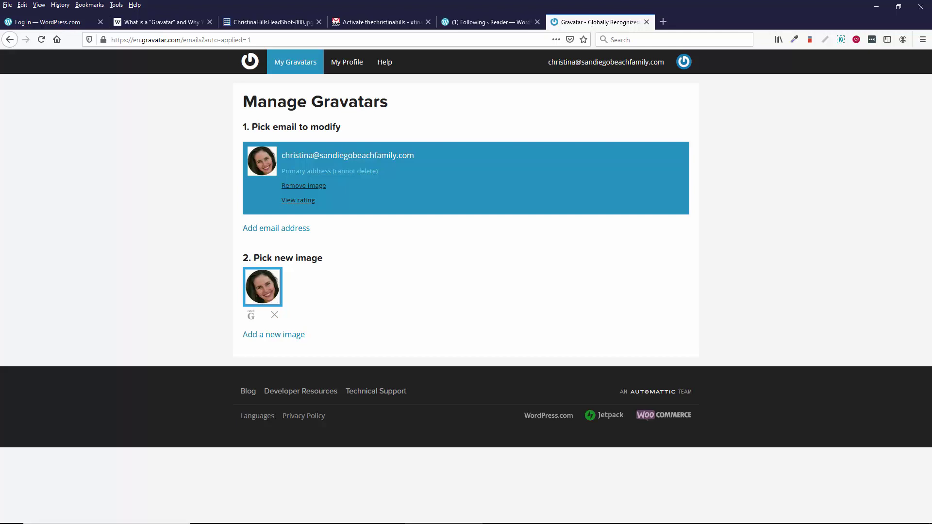
{"action": "left_click", "coordinate": [185, 25]}
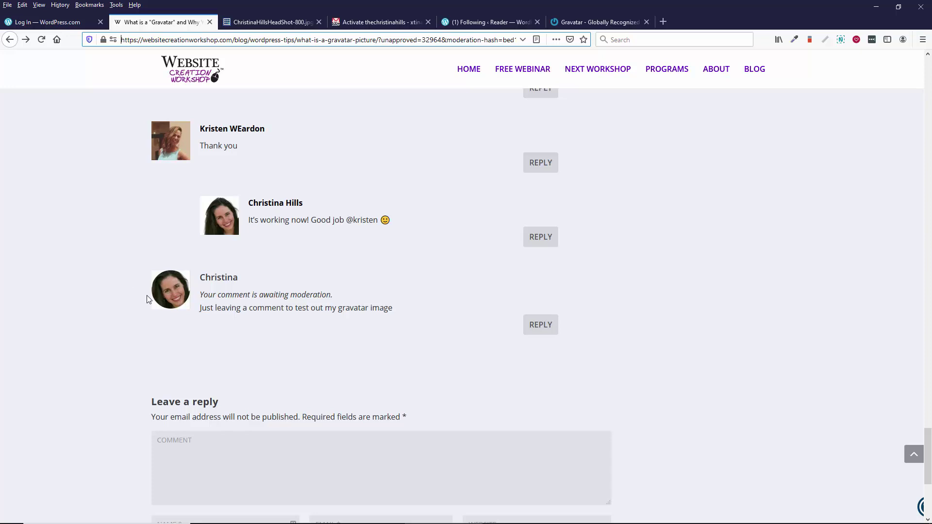
{"action": "scroll", "coordinate": [147, 295], "scroll_direction": "up", "scroll_amount": 4}
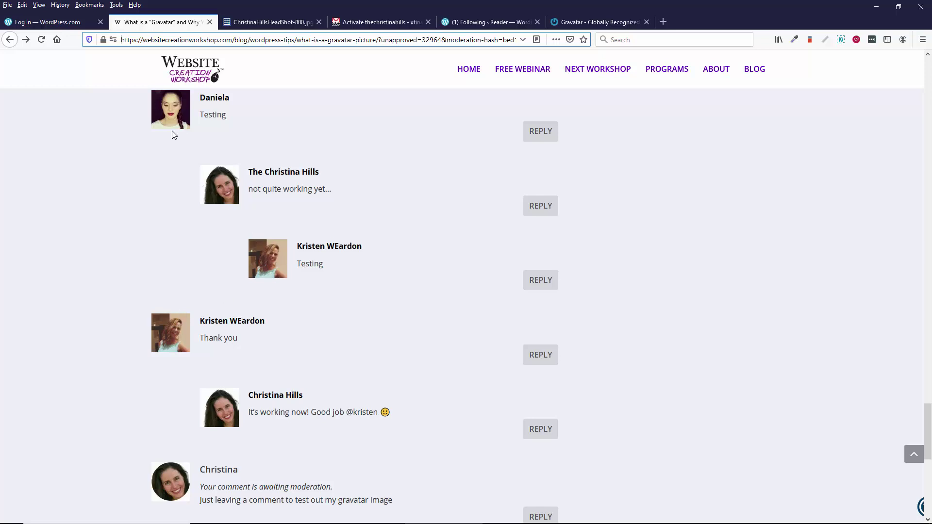
{"action": "scroll", "coordinate": [174, 128], "scroll_direction": "up", "scroll_amount": 3}
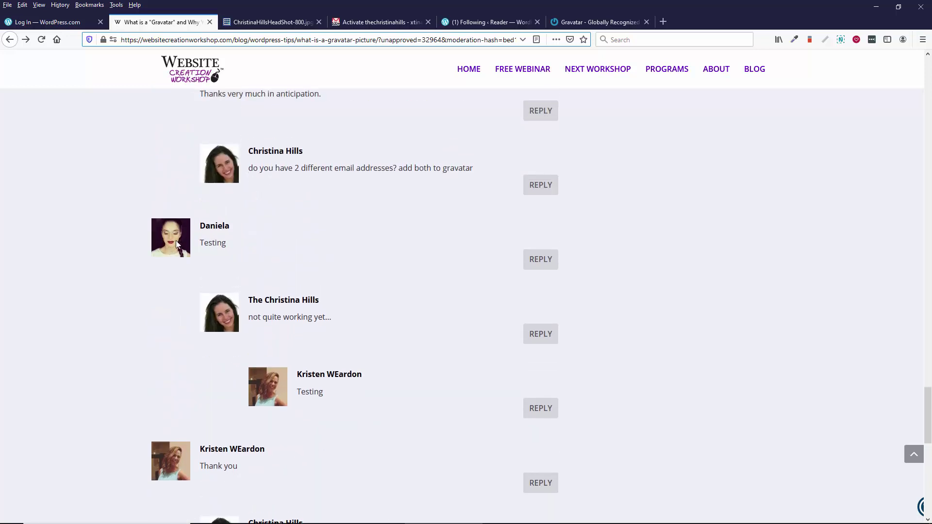
{"action": "scroll", "coordinate": [677, 255], "scroll_direction": "down", "scroll_amount": 6}
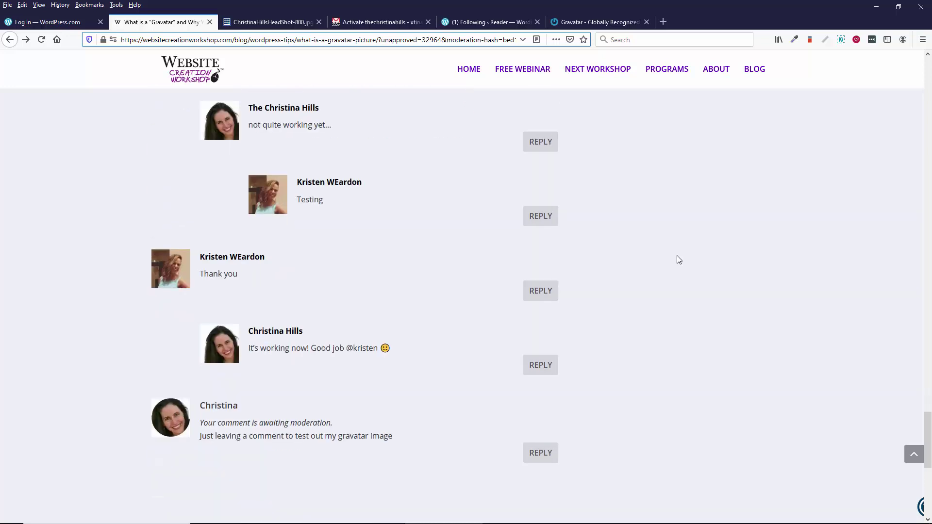
{"action": "scroll", "coordinate": [677, 257], "scroll_direction": "up", "scroll_amount": 2}
- Return to Gravatar and log out of the account from the top-right account menu
{"action": "left_click", "coordinate": [599, 21]}
{"action": "left_click", "coordinate": [683, 62]}
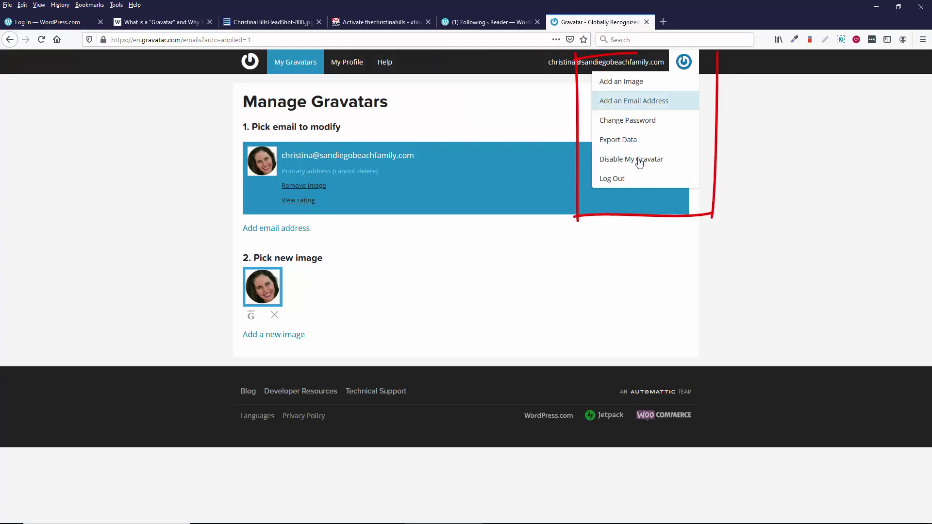
{"action": "left_click", "coordinate": [624, 185]}
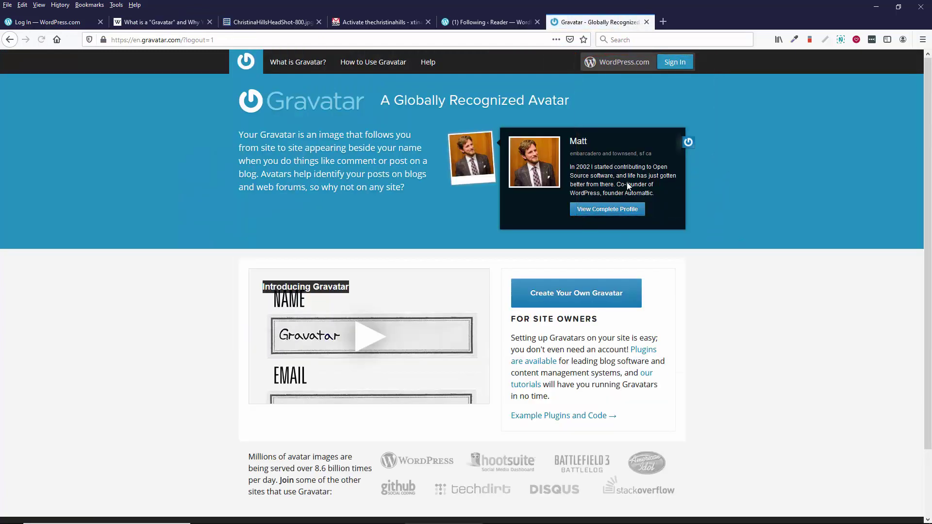